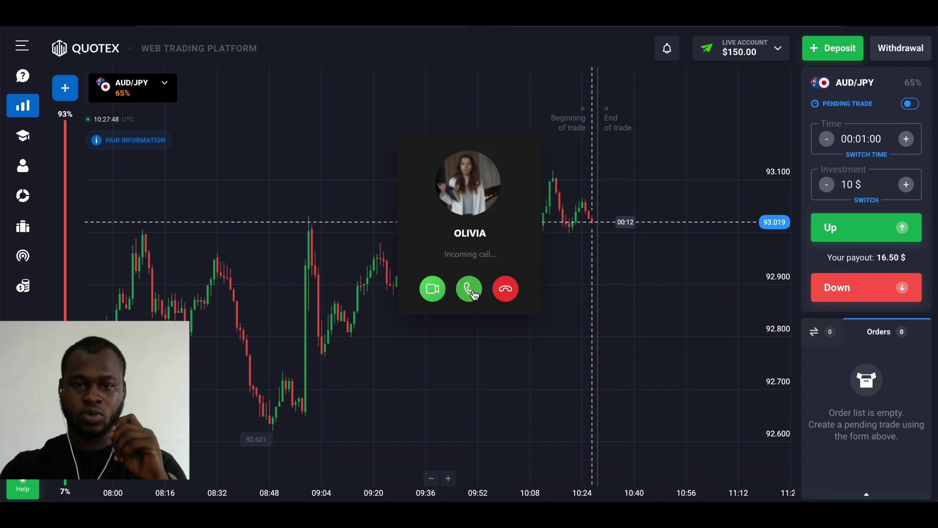
- Answer the incoming video call so the caller's live video joins the AUD/JPY chart
{"action": "left_click", "coordinate": [469, 289]}
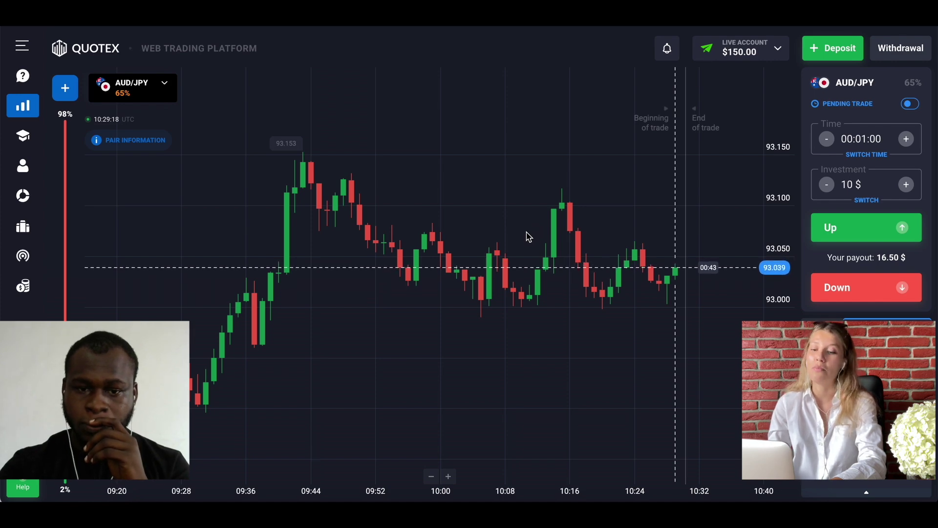
{"action": "scroll", "coordinate": [529, 237], "scroll_direction": "down", "scroll_amount": 3}
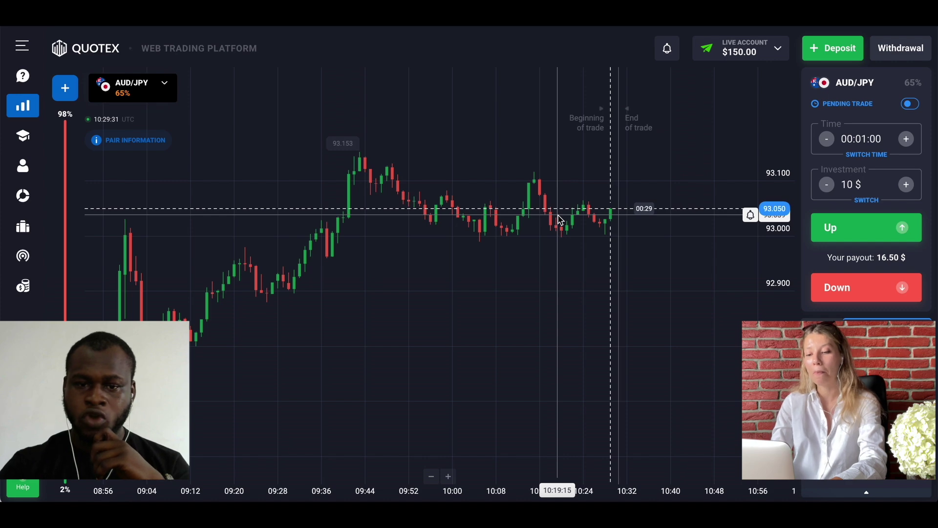
{"action": "scroll", "coordinate": [526, 230], "scroll_direction": "down", "scroll_amount": 4}
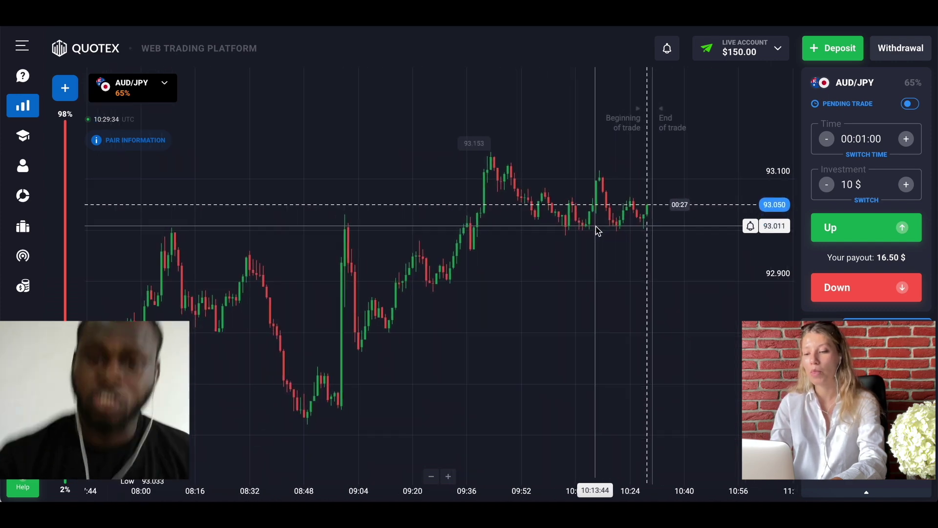
{"action": "scroll", "coordinate": [549, 236], "scroll_direction": "up", "scroll_amount": 5}
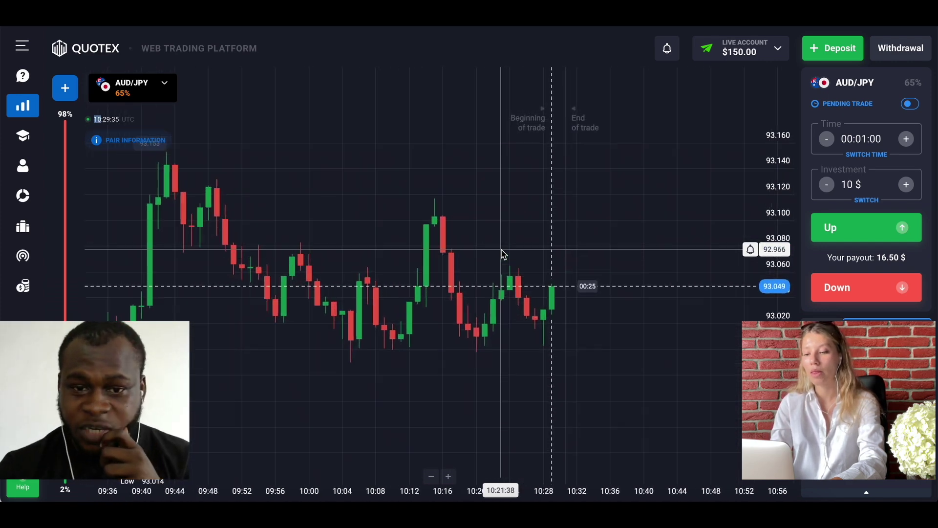
{"action": "scroll", "coordinate": [478, 256], "scroll_direction": "down", "scroll_amount": 3}
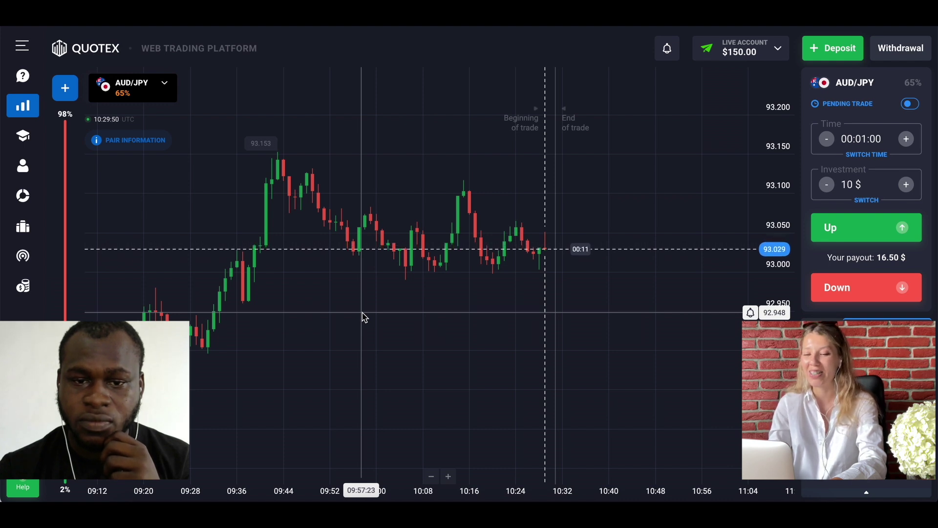
- Add a Keltner channel with EMA period 15, ATR period 10 and multiplier 1
{"action": "left_click", "coordinate": [230, 87]}
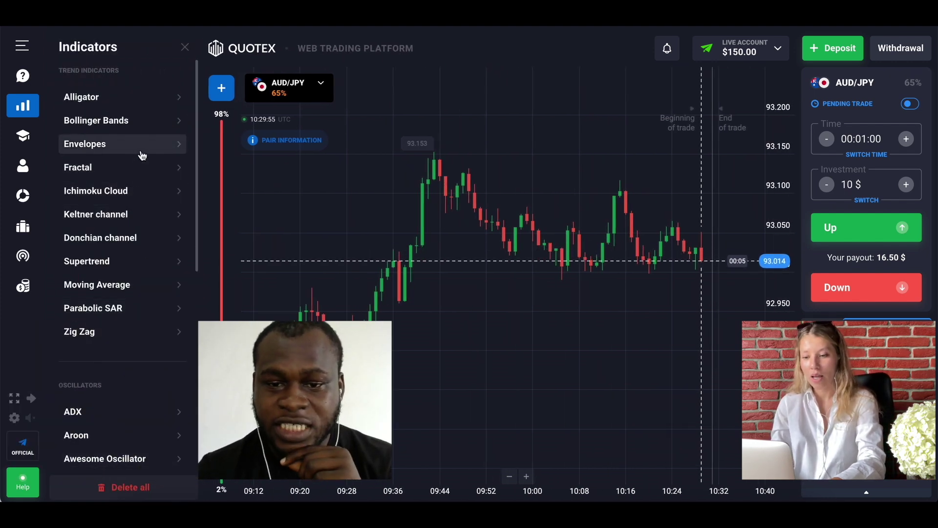
{"action": "left_click", "coordinate": [114, 211]}
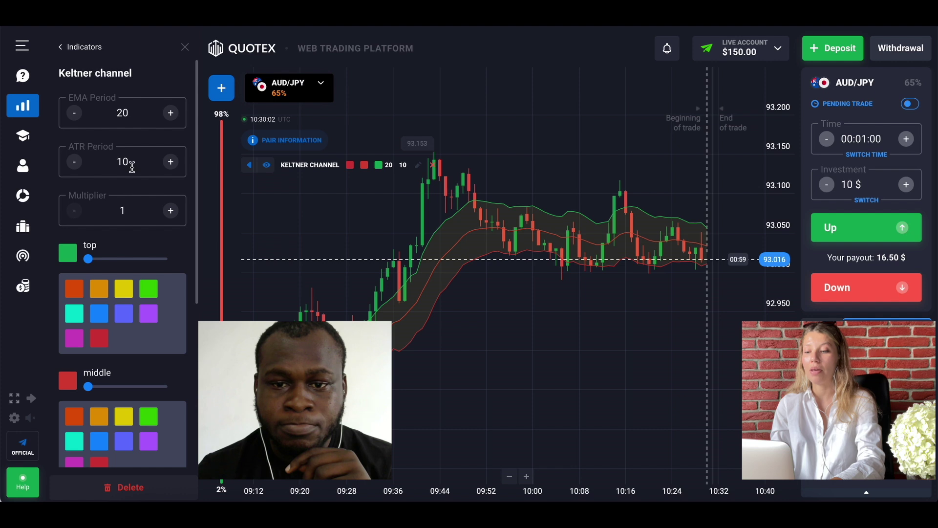
{"action": "left_click", "coordinate": [75, 113]}
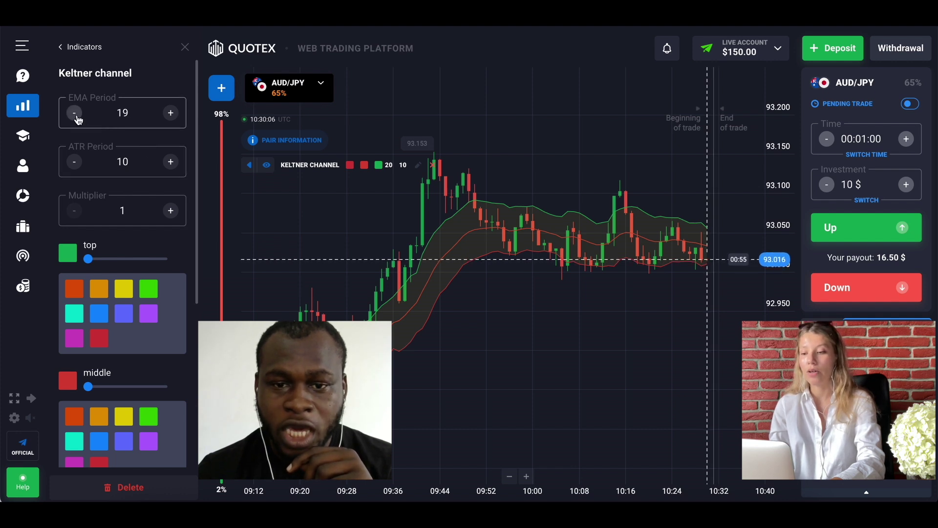
{"action": "left_click", "coordinate": [75, 114]}
{"action": "left_click", "coordinate": [75, 113]}
{"action": "left_click", "coordinate": [76, 115]}
{"action": "left_click", "coordinate": [76, 114]}
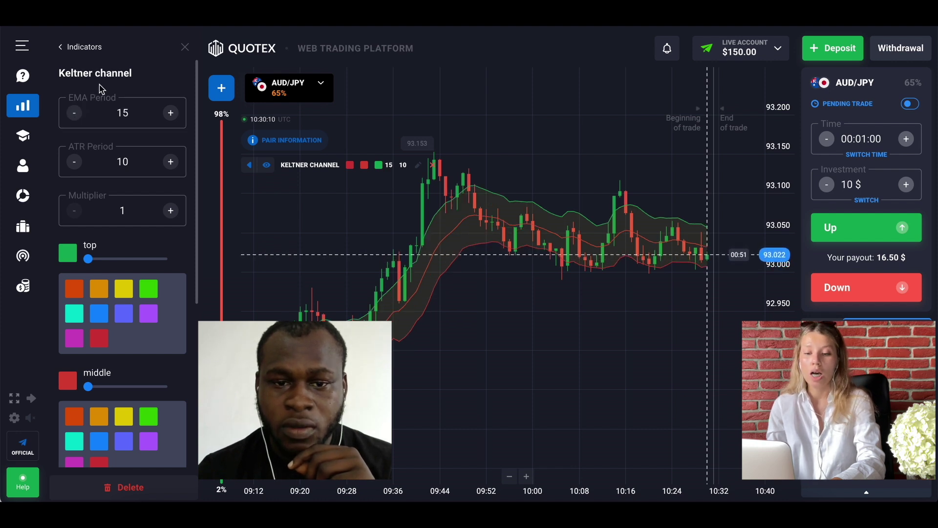
{"action": "left_click", "coordinate": [88, 57]}
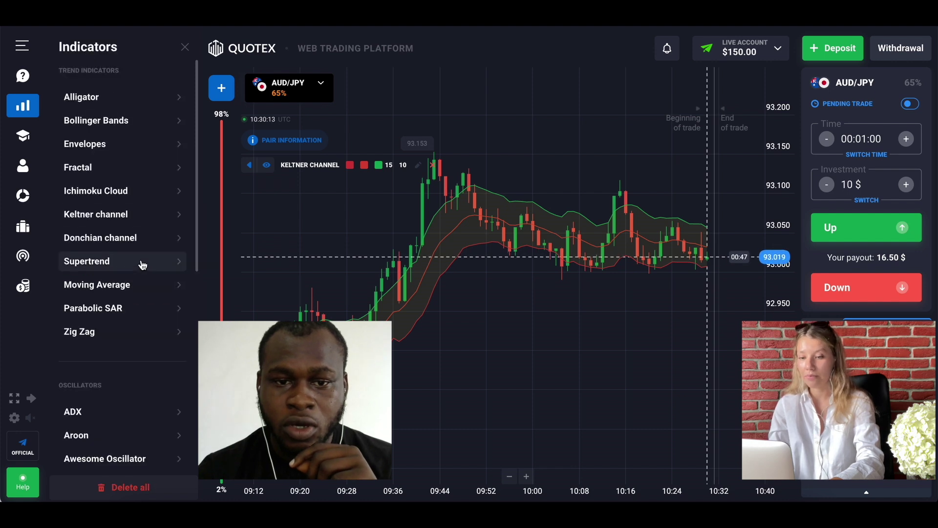
- Add a Stochastic Oscillator with smoothing 5 and levels 75/25, then close its settings panel
{"action": "scroll", "coordinate": [142, 262], "scroll_direction": "down", "scroll_amount": 3}
{"action": "scroll", "coordinate": [137, 287], "scroll_direction": "down", "scroll_amount": 3}
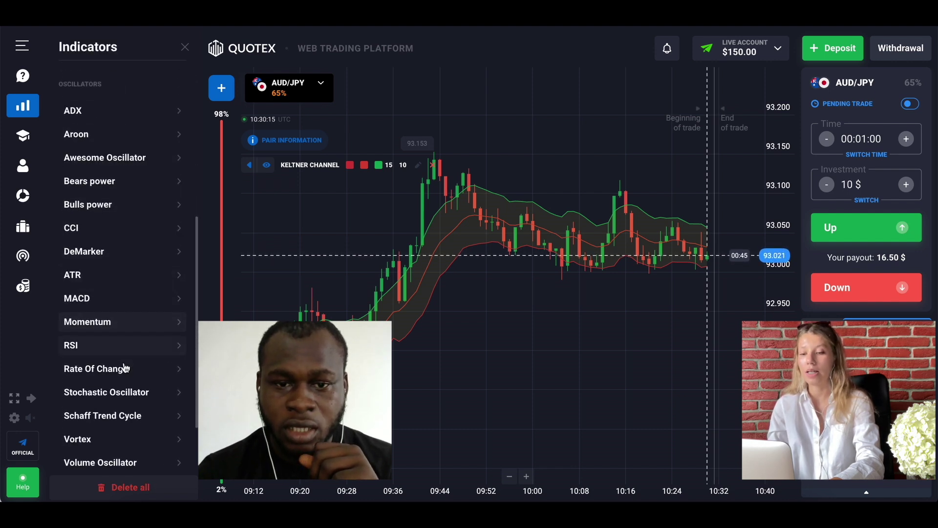
{"action": "left_click", "coordinate": [121, 391]}
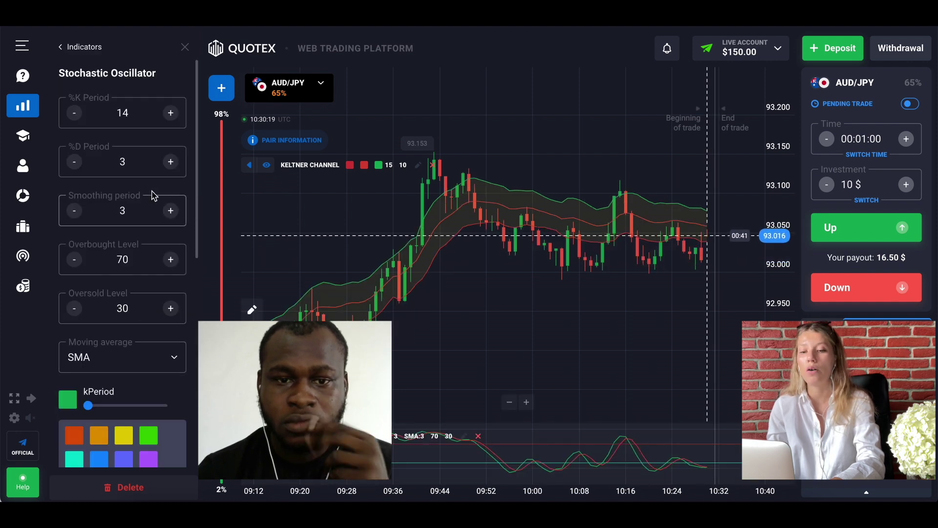
{"action": "left_click", "coordinate": [171, 210]}
{"action": "left_click", "coordinate": [171, 210]}
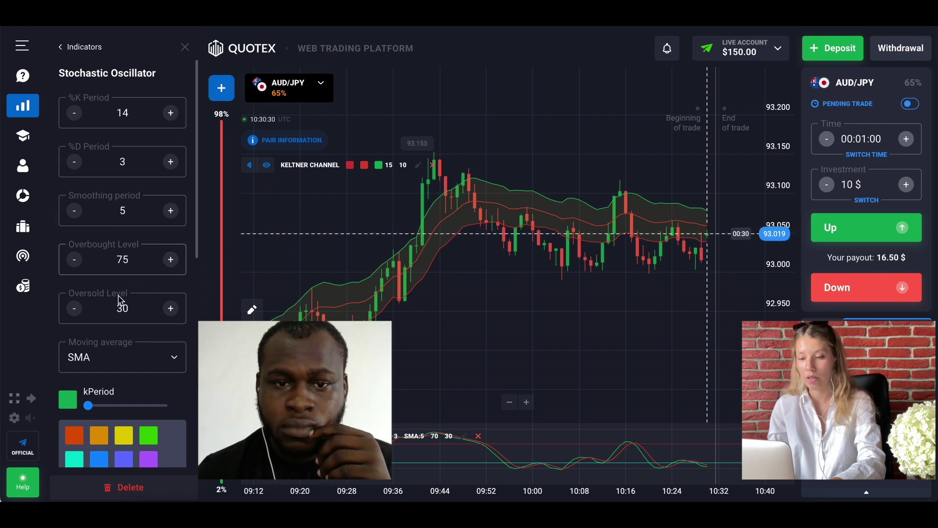
{"action": "left_click", "coordinate": [74, 308]}
{"action": "left_click", "coordinate": [74, 308]}
{"action": "left_click", "coordinate": [74, 308]}
{"action": "left_click", "coordinate": [74, 308]}
{"action": "left_click", "coordinate": [74, 308]}
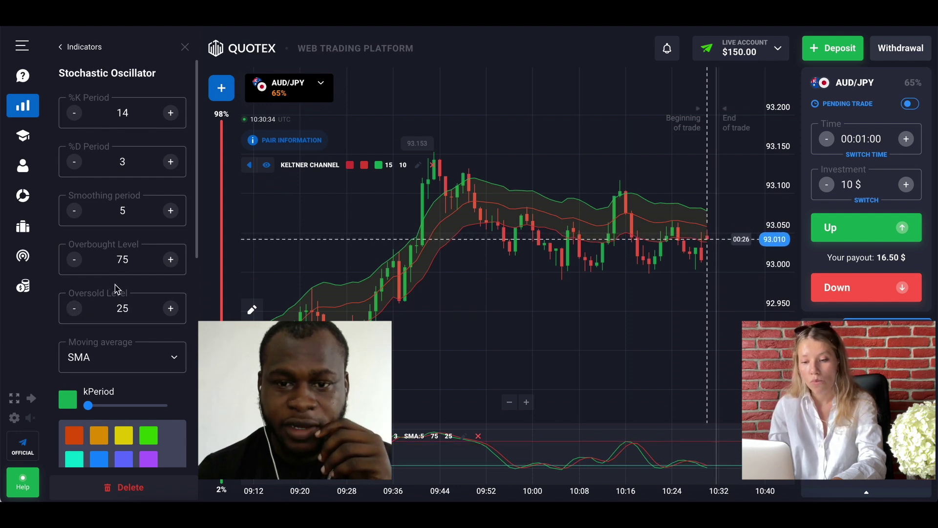
{"action": "left_click", "coordinate": [187, 49]}
- Open EUR/GBP from the Currencies asset list in a new chart tab
{"action": "scroll", "coordinate": [300, 268], "scroll_direction": "down", "scroll_amount": 3}
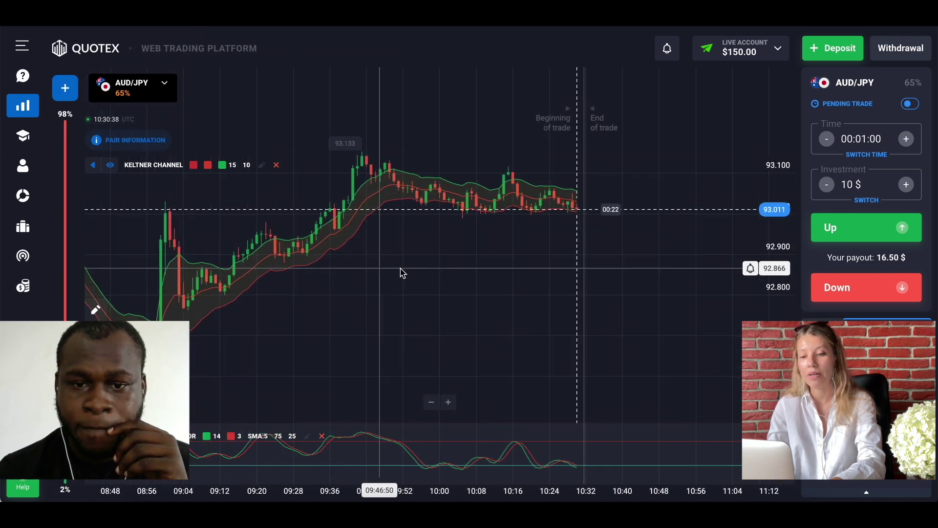
{"action": "scroll", "coordinate": [402, 273], "scroll_direction": "down", "scroll_amount": 3}
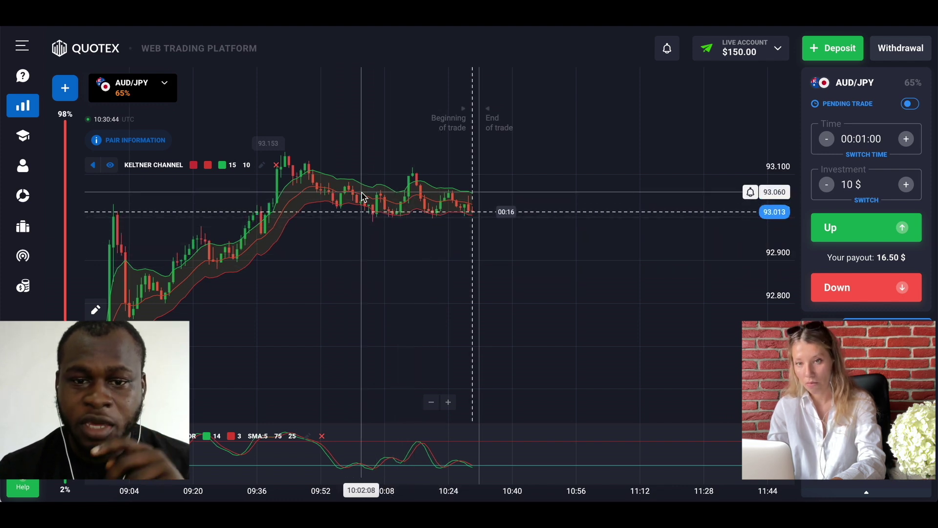
{"action": "left_click", "coordinate": [70, 94]}
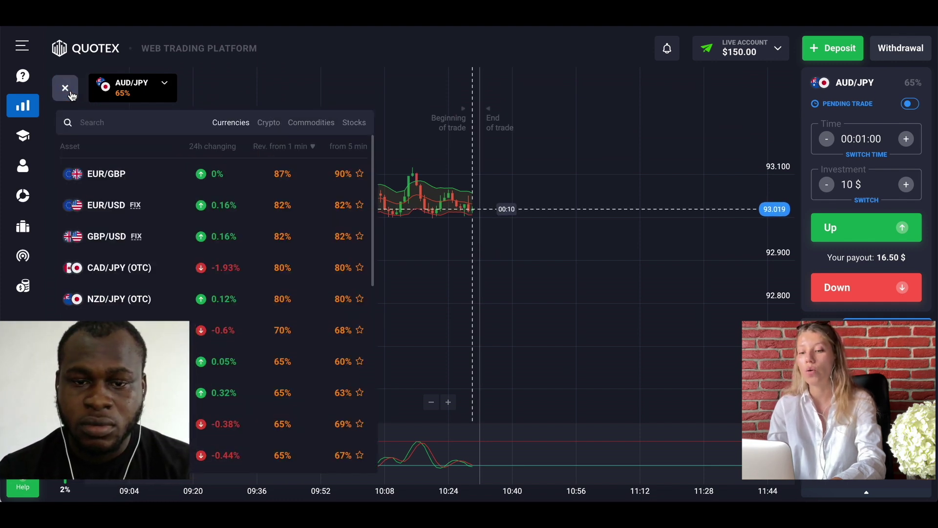
{"action": "left_click", "coordinate": [138, 184]}
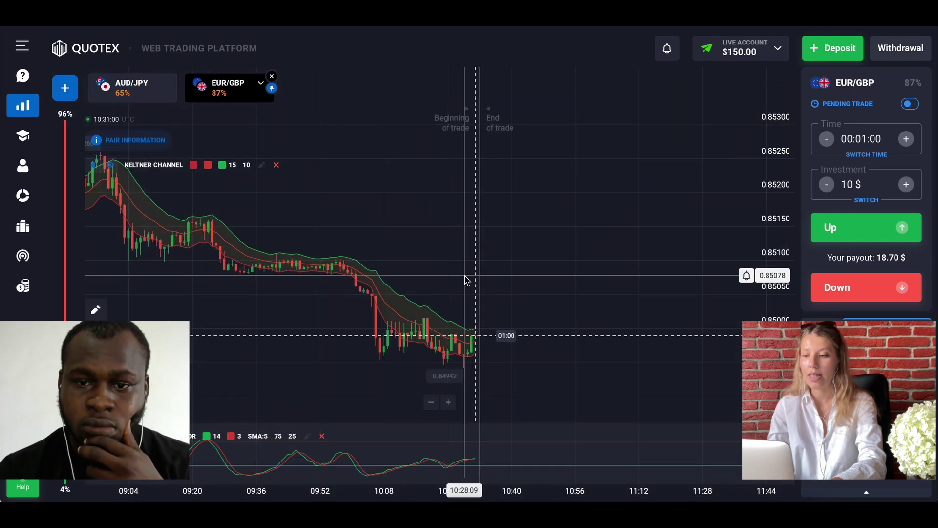
- Pan and zoom the EUR/GBP chart in on the most recent candles
{"action": "mouse_move", "coordinate": [464, 279]}
{"action": "left_mouse_down"}
{"action": "mouse_move", "coordinate": [525, 281]}
{"action": "mouse_move", "coordinate": [469, 281]}
{"action": "left_mouse_up"}
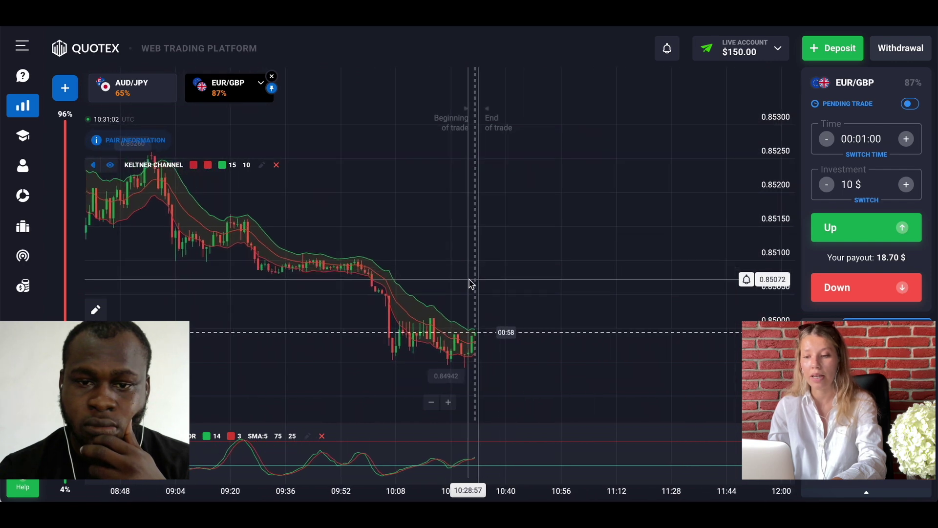
{"action": "scroll", "coordinate": [469, 281], "scroll_direction": "up", "scroll_amount": 3}
{"action": "scroll", "coordinate": [469, 282], "scroll_direction": "up", "scroll_amount": 4}
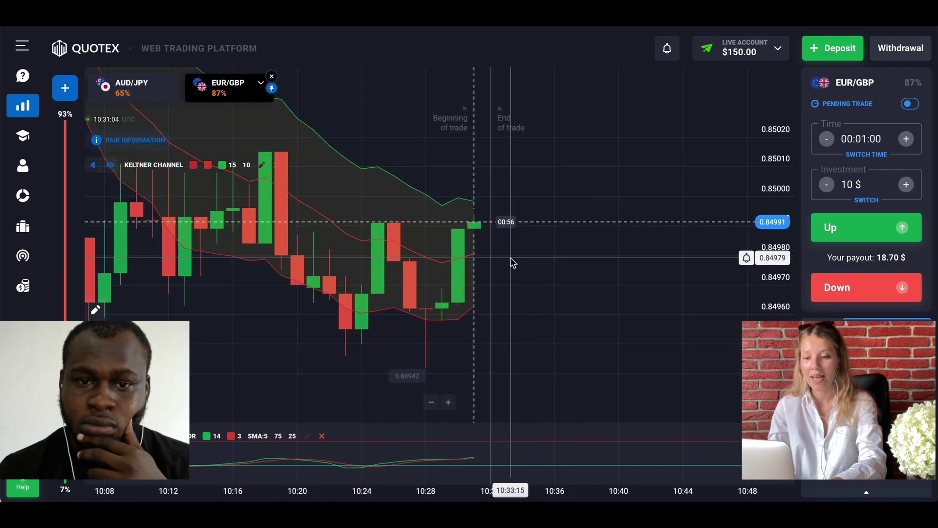
{"action": "scroll", "coordinate": [597, 230], "scroll_direction": "up", "scroll_amount": 2}
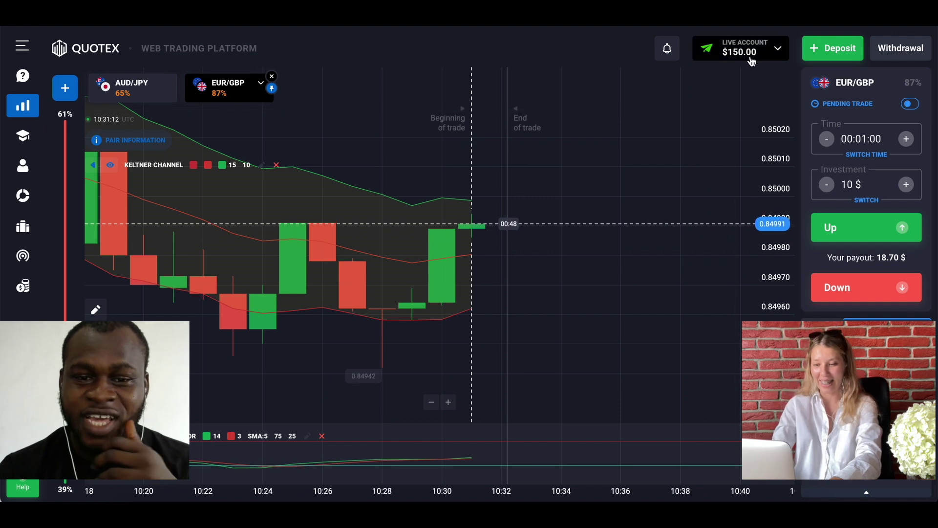
{"action": "scroll", "coordinate": [650, 205], "scroll_direction": "up", "scroll_amount": 1}
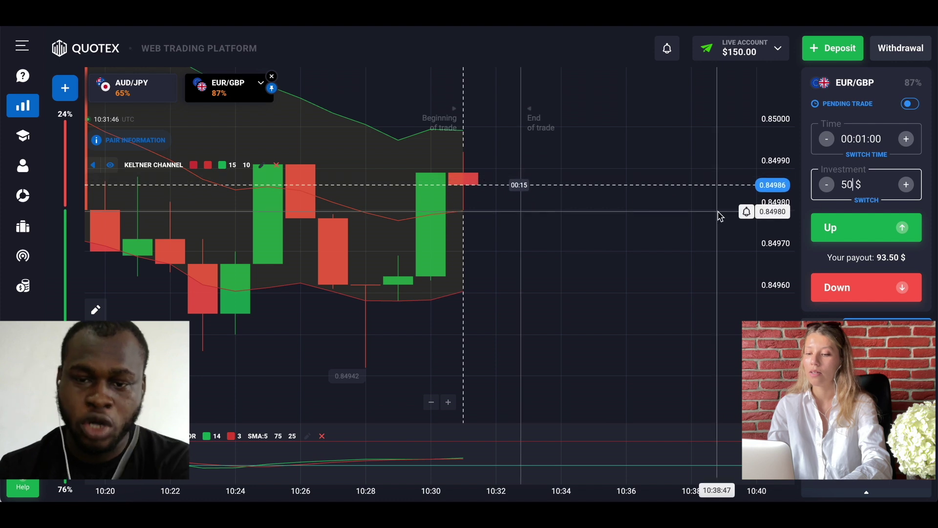
{"action": "left_click_drag", "start_coordinate": [710, 215], "coordinate": [660, 243]}
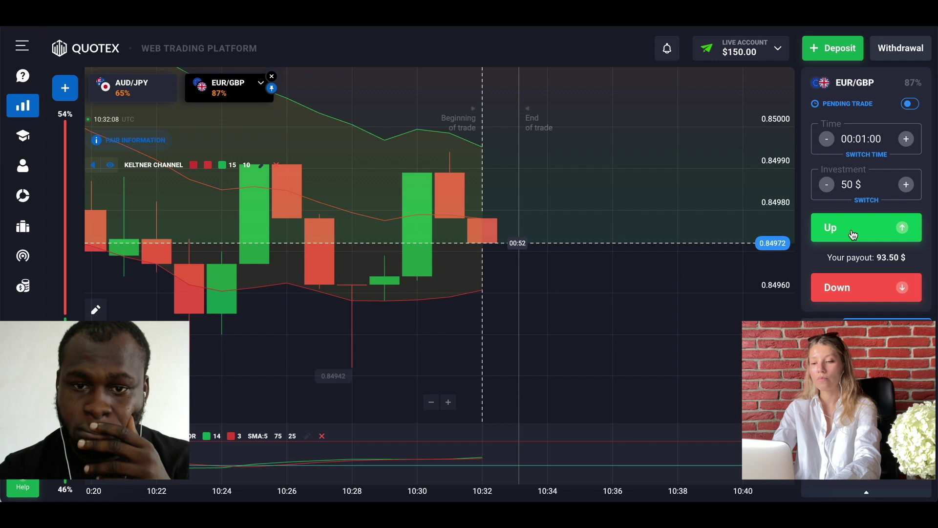
{"action": "left_click", "coordinate": [853, 235]}
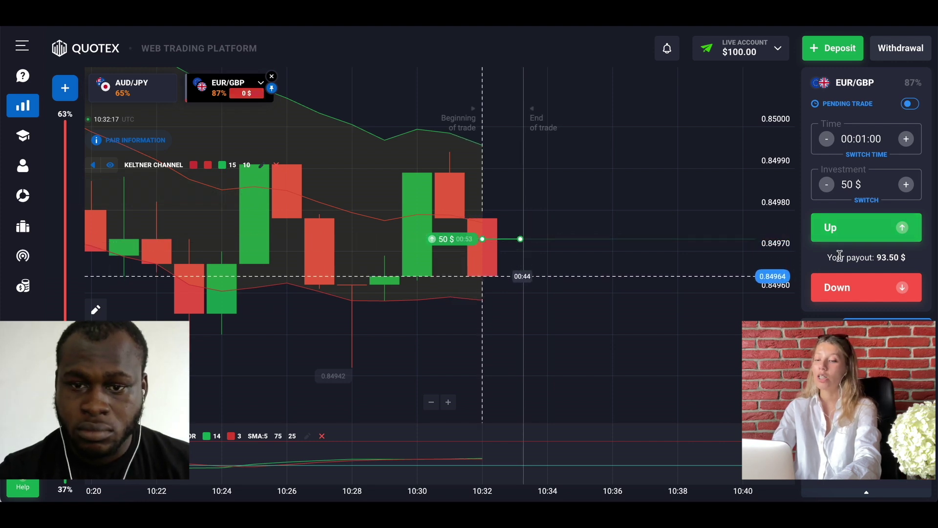
{"action": "scroll", "coordinate": [587, 291], "scroll_direction": "down", "scroll_amount": 3}
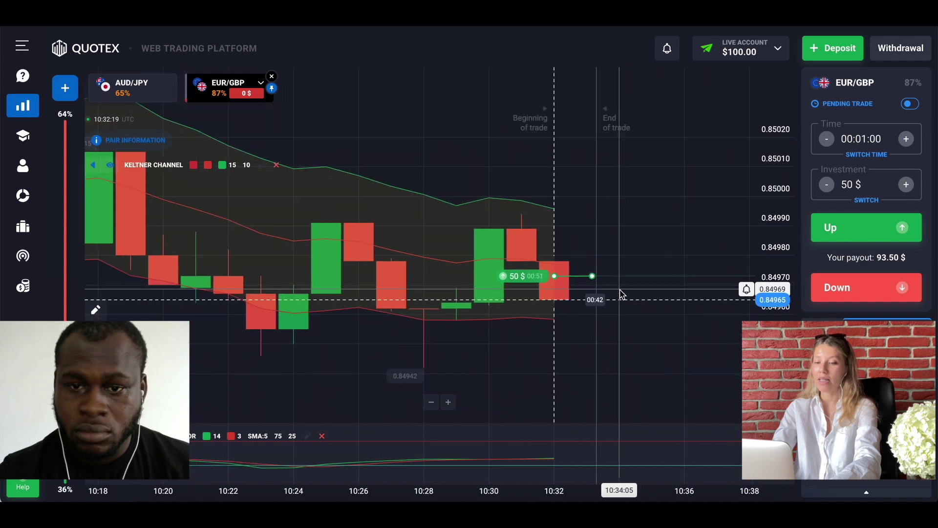
{"action": "scroll", "coordinate": [621, 293], "scroll_direction": "down", "scroll_amount": 4}
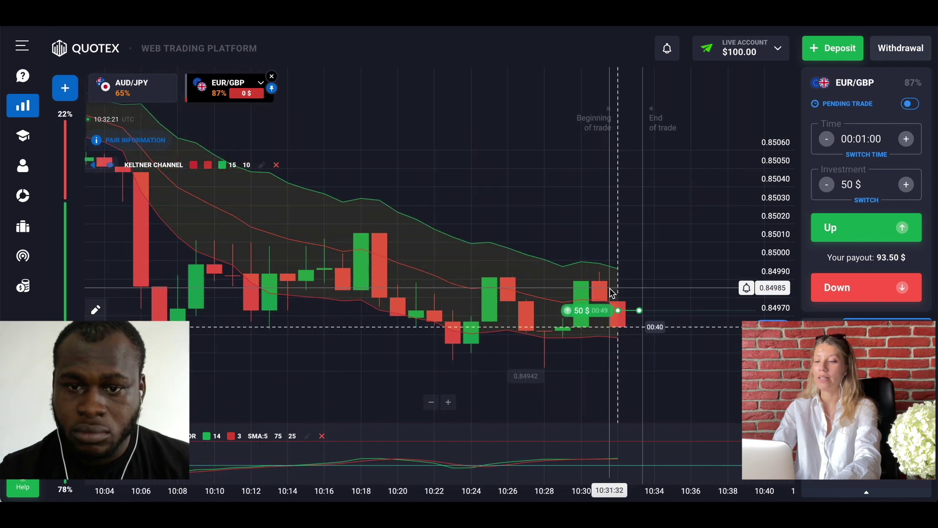
{"action": "left_click_drag", "start_coordinate": [696, 297], "coordinate": [521, 318]}
{"action": "scroll", "coordinate": [522, 318], "scroll_direction": "up", "scroll_amount": 1}
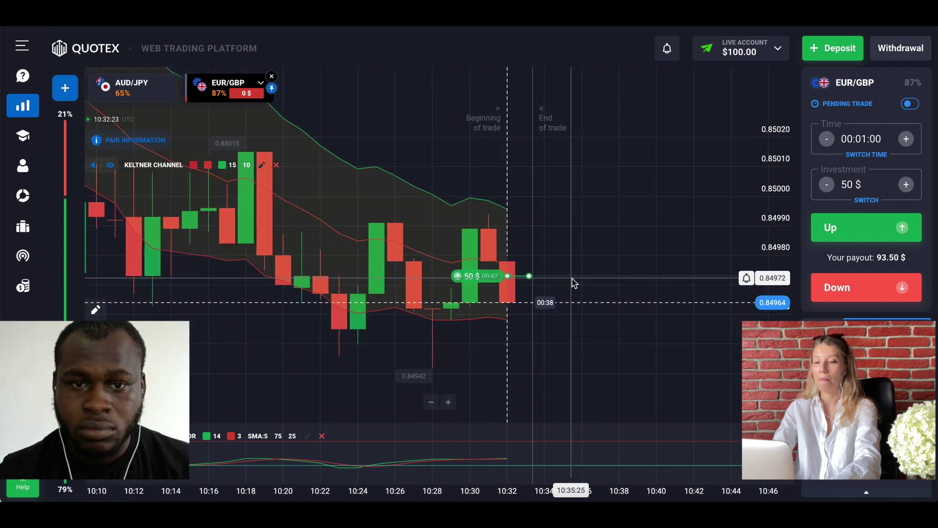
{"action": "scroll", "coordinate": [522, 291], "scroll_direction": "down", "scroll_amount": 5}
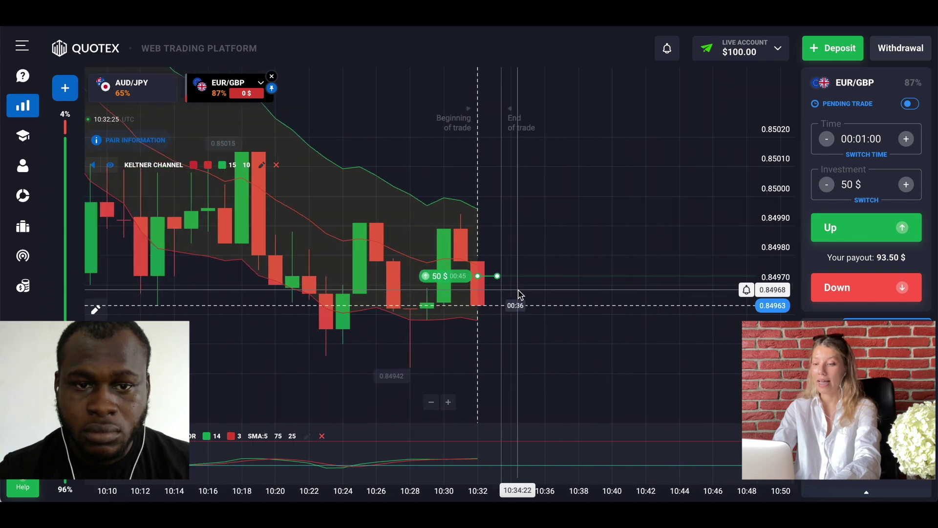
{"action": "scroll", "coordinate": [517, 295], "scroll_direction": "down", "scroll_amount": 5}
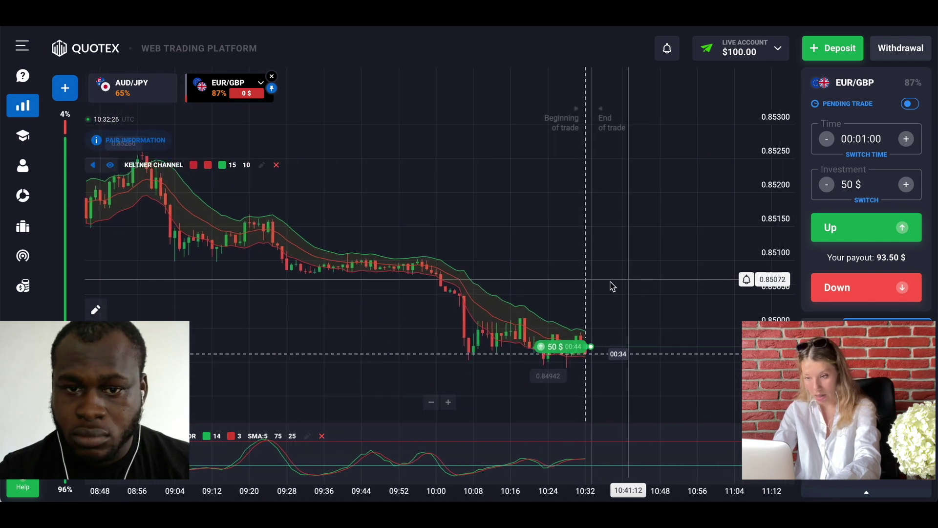
{"action": "scroll", "coordinate": [496, 295], "scroll_direction": "up", "scroll_amount": 4}
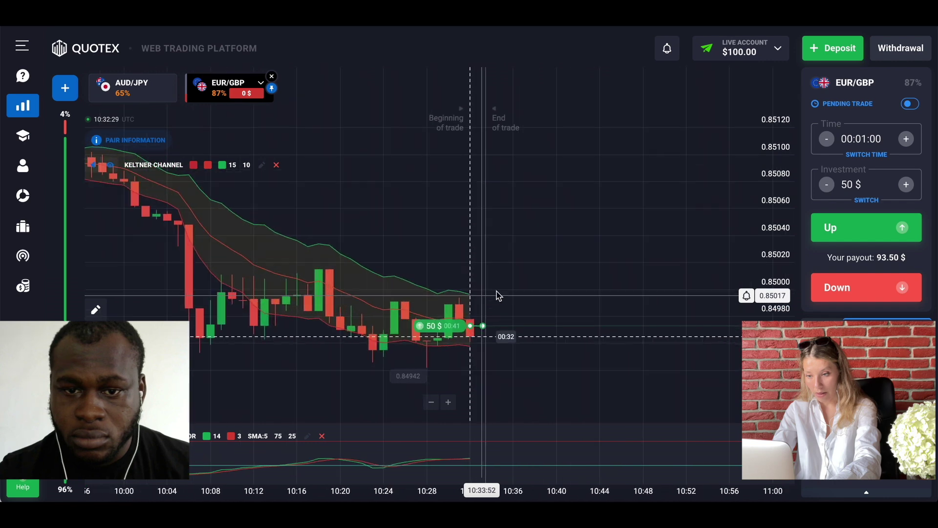
{"action": "scroll", "coordinate": [508, 291], "scroll_direction": "up", "scroll_amount": 3}
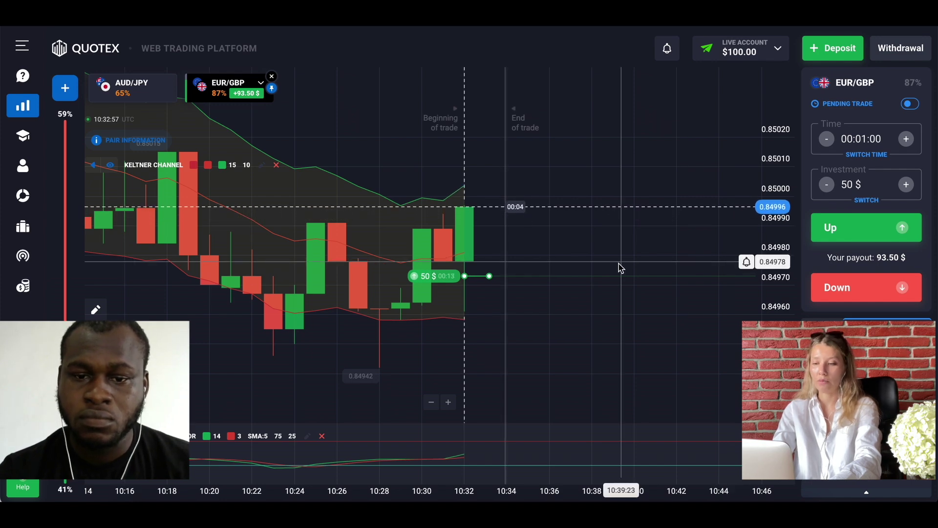
{"action": "left_click_drag", "start_coordinate": [617, 266], "coordinate": [544, 283]}
{"action": "scroll", "coordinate": [684, 268], "scroll_direction": "down", "scroll_amount": 3}
{"action": "left_click_drag", "start_coordinate": [617, 272], "coordinate": [526, 272]}
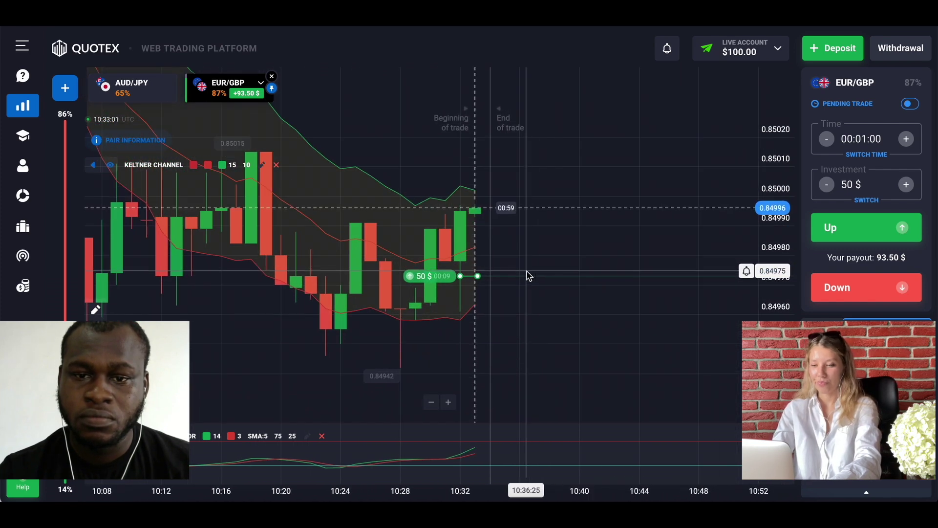
{"action": "scroll", "coordinate": [601, 252], "scroll_direction": "down", "scroll_amount": 2}
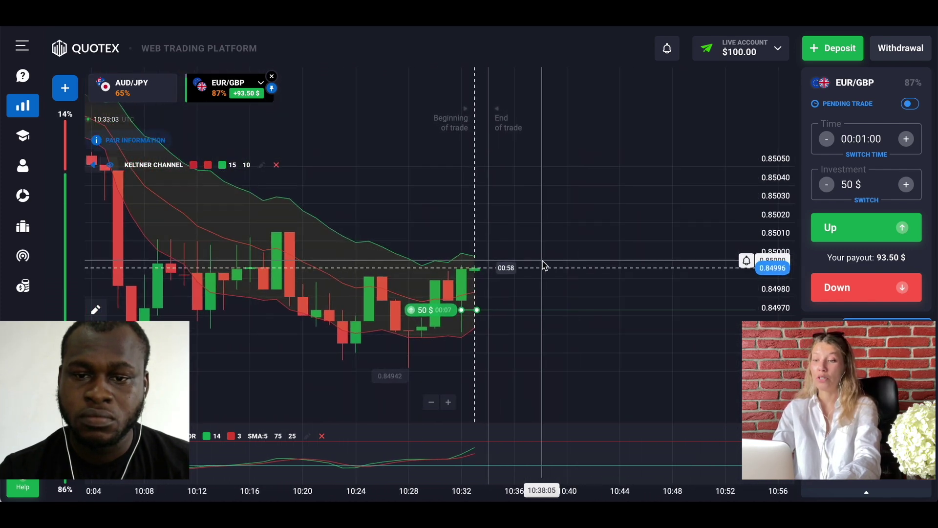
{"action": "scroll", "coordinate": [544, 262], "scroll_direction": "up", "scroll_amount": 2}
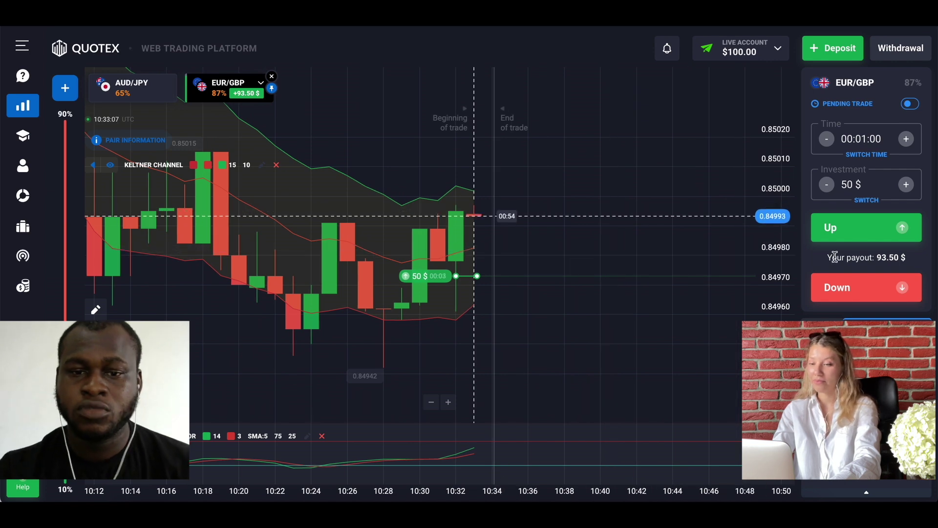
{"action": "scroll", "coordinate": [691, 220], "scroll_direction": "up", "scroll_amount": 2}
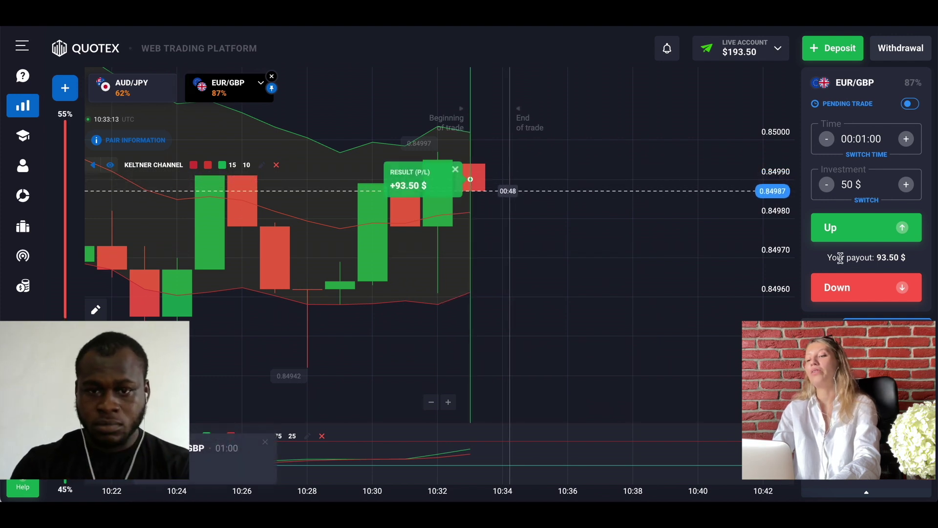
- Close the +93.50 $ trade result and shift the chart to show earlier candles
{"action": "left_click", "coordinate": [456, 169]}
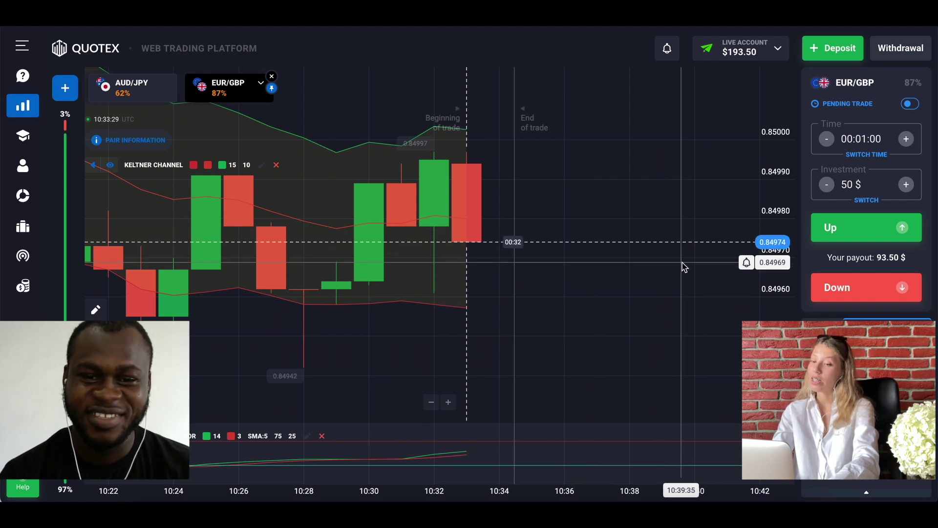
{"action": "left_click_drag", "start_coordinate": [624, 266], "coordinate": [660, 270]}
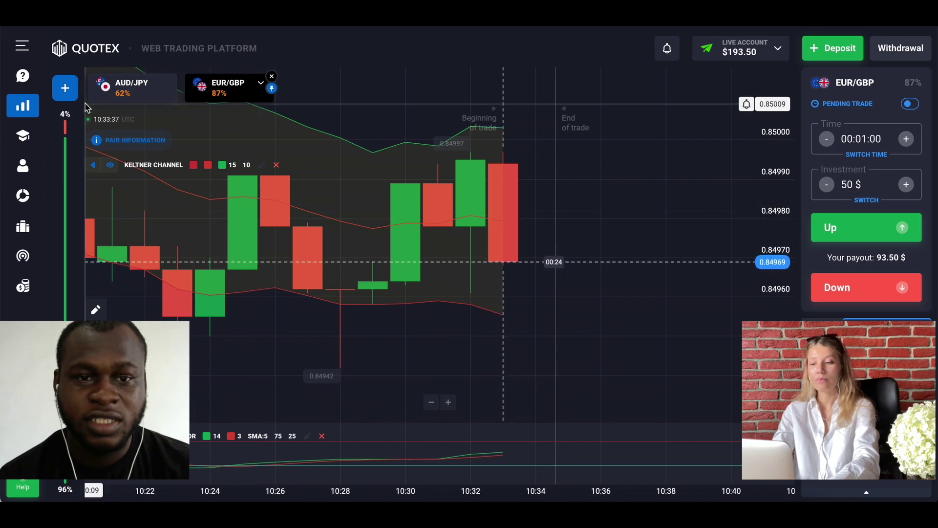
- Browse the currency asset list ranked by payout, with EUR/GBP at 87%
{"action": "left_click", "coordinate": [65, 89]}
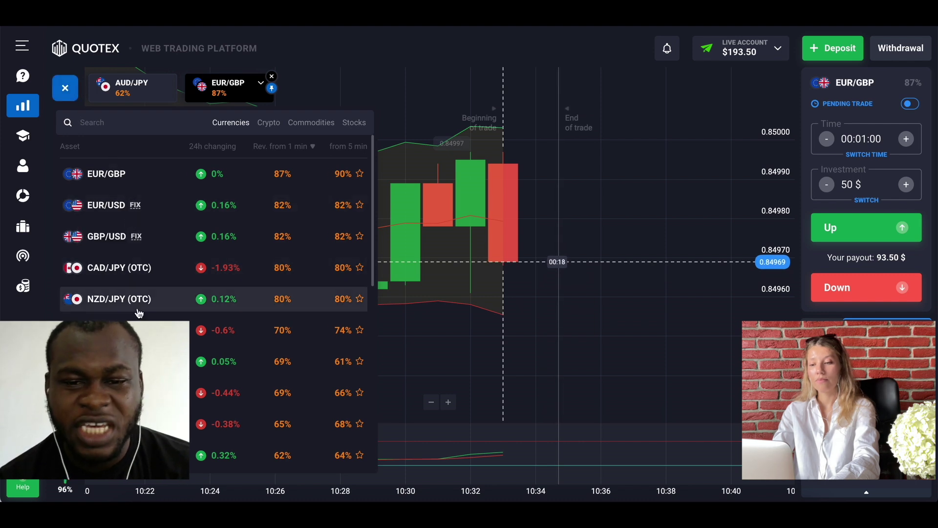
{"action": "scroll", "coordinate": [139, 313], "scroll_direction": "down", "scroll_amount": 1}
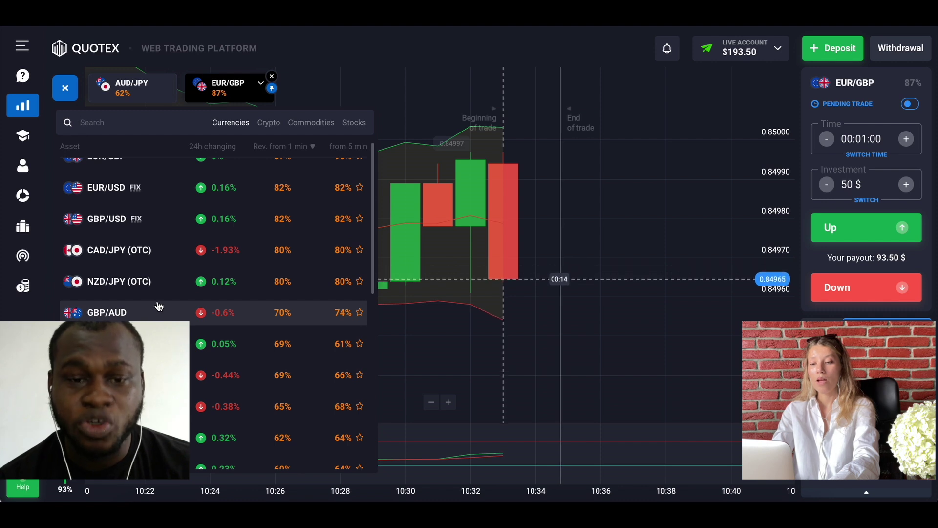
{"action": "scroll", "coordinate": [176, 259], "scroll_direction": "up", "scroll_amount": 1}
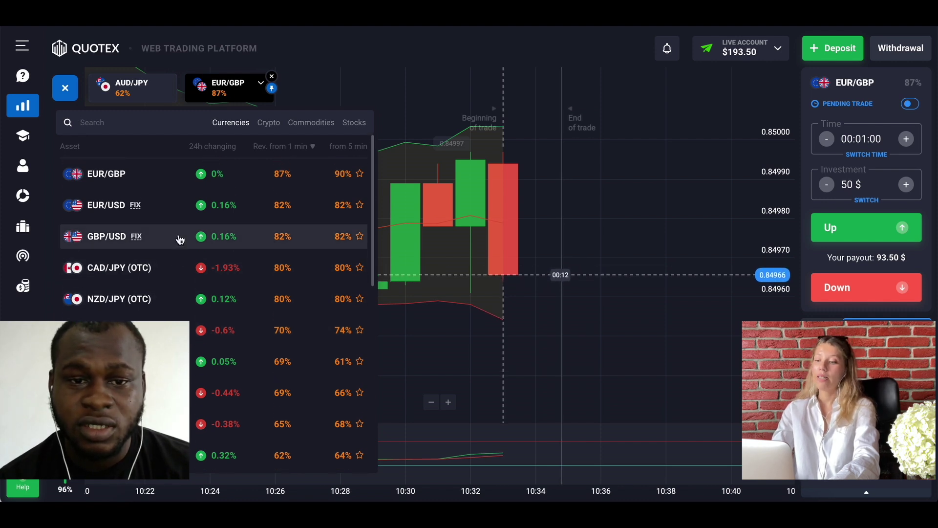
- Switch to the EUR/USD chart, then zoom out and back in to survey its candles
{"action": "left_click", "coordinate": [106, 205]}
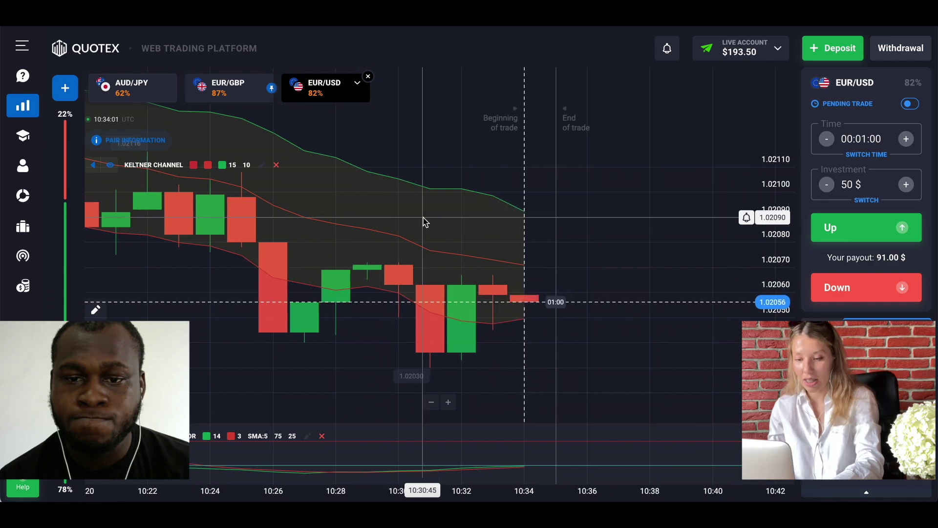
{"action": "scroll", "coordinate": [424, 221], "scroll_direction": "down", "scroll_amount": 4}
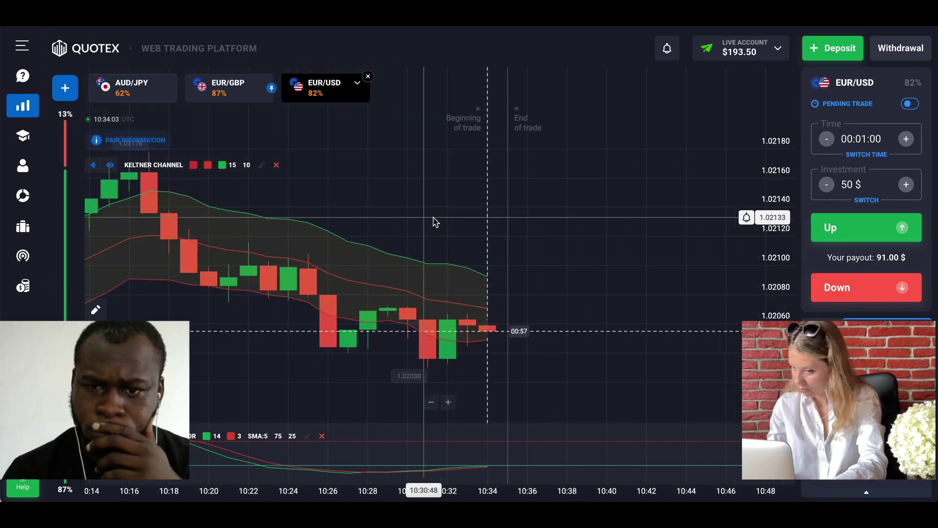
{"action": "scroll", "coordinate": [482, 224], "scroll_direction": "down", "scroll_amount": 4}
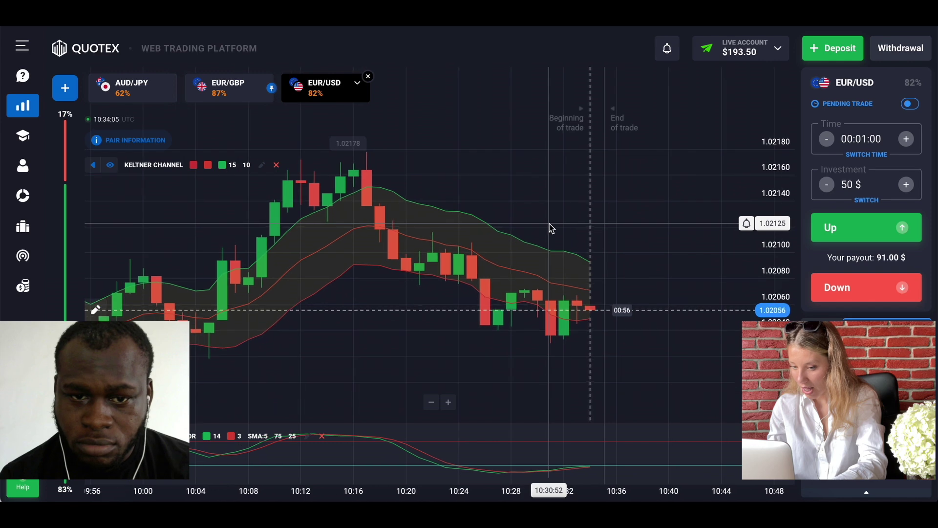
{"action": "scroll", "coordinate": [552, 236], "scroll_direction": "down", "scroll_amount": 4}
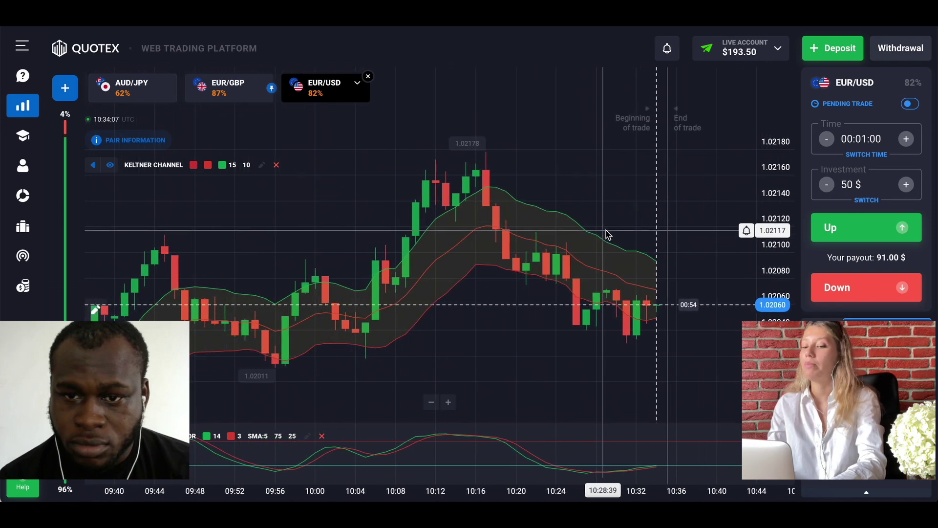
{"action": "scroll", "coordinate": [619, 232], "scroll_direction": "down", "scroll_amount": 4}
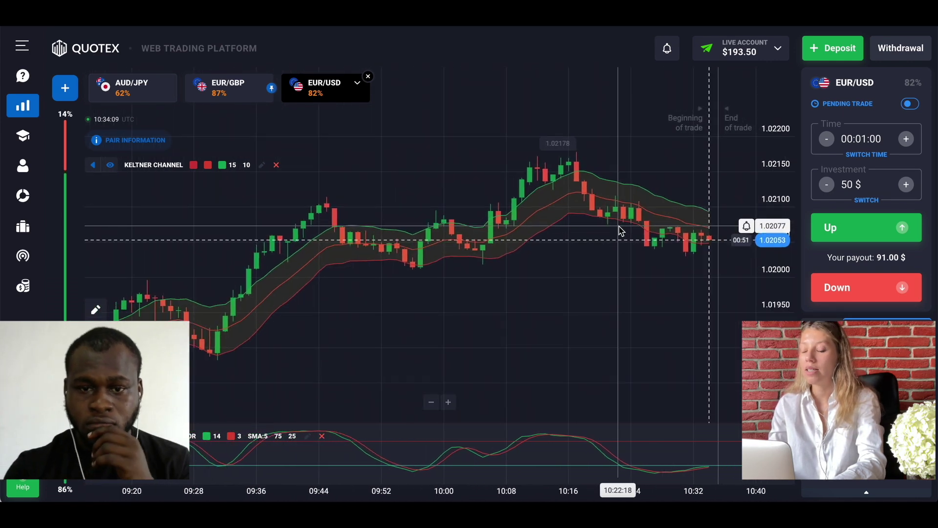
{"action": "scroll", "coordinate": [570, 248], "scroll_direction": "up", "scroll_amount": 6}
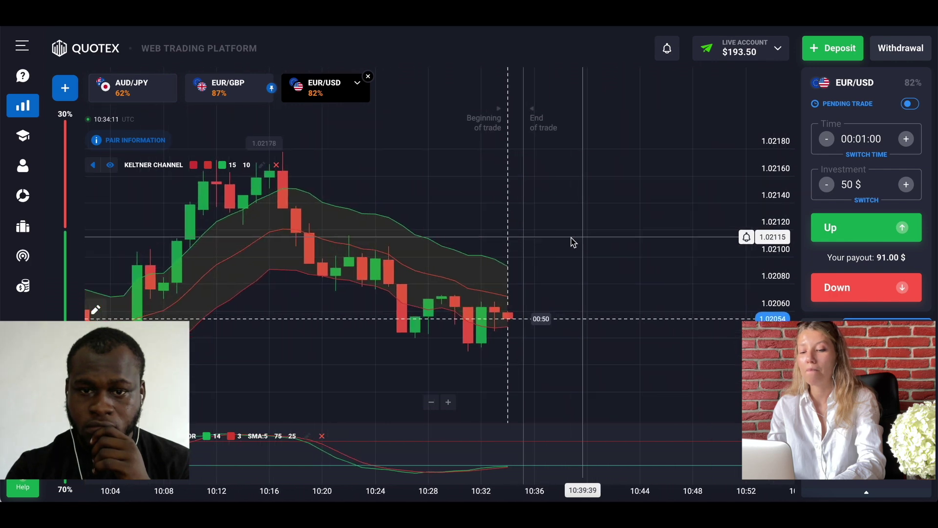
{"action": "scroll", "coordinate": [506, 246], "scroll_direction": "up", "scroll_amount": 2}
{"action": "scroll", "coordinate": [487, 241], "scroll_direction": "up", "scroll_amount": 1}
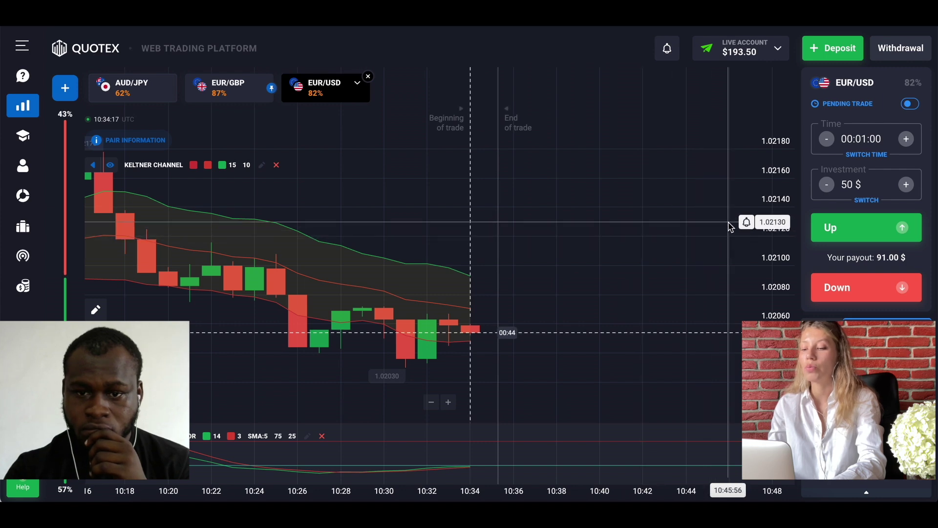
{"action": "scroll", "coordinate": [705, 329], "scroll_direction": "up", "scroll_amount": 2}
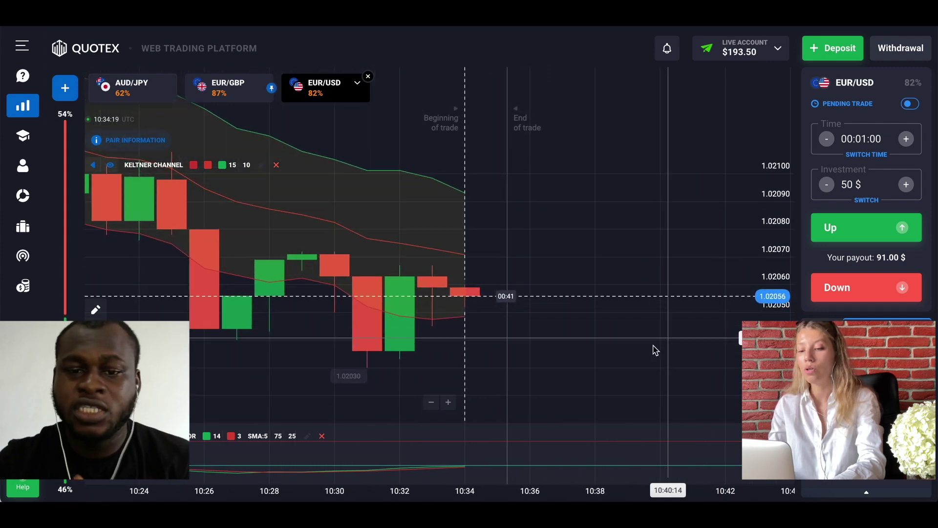